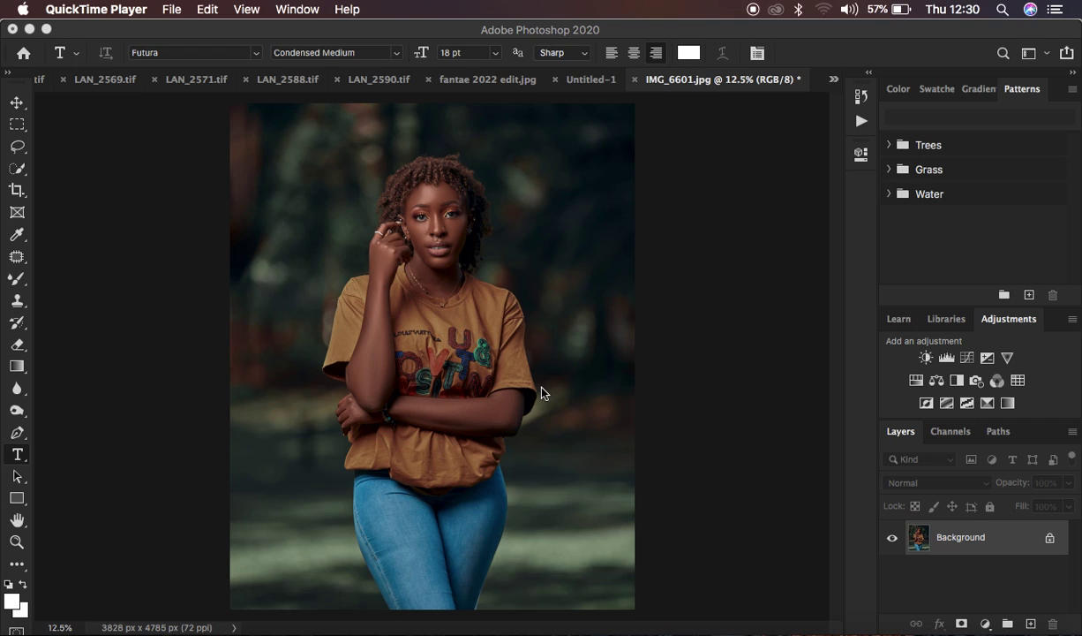
- Zoom in to inspect the shirt and face with the Lasso tool active, then zoom back out
click(699, 369)
key(super+plus)
key(super+plus)
key(super+plus)
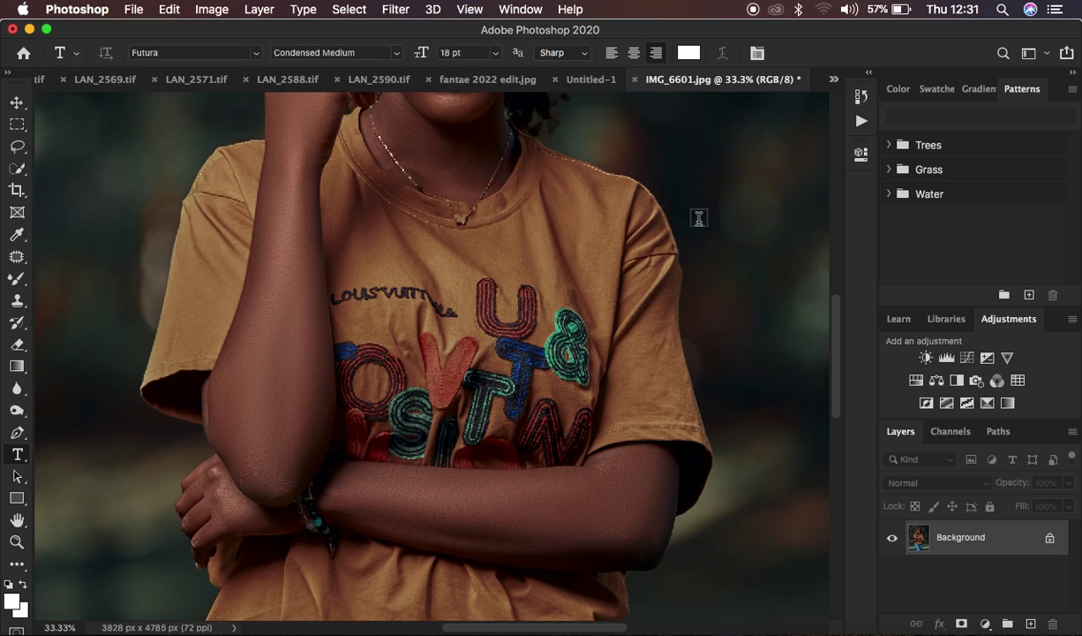
click(16, 148)
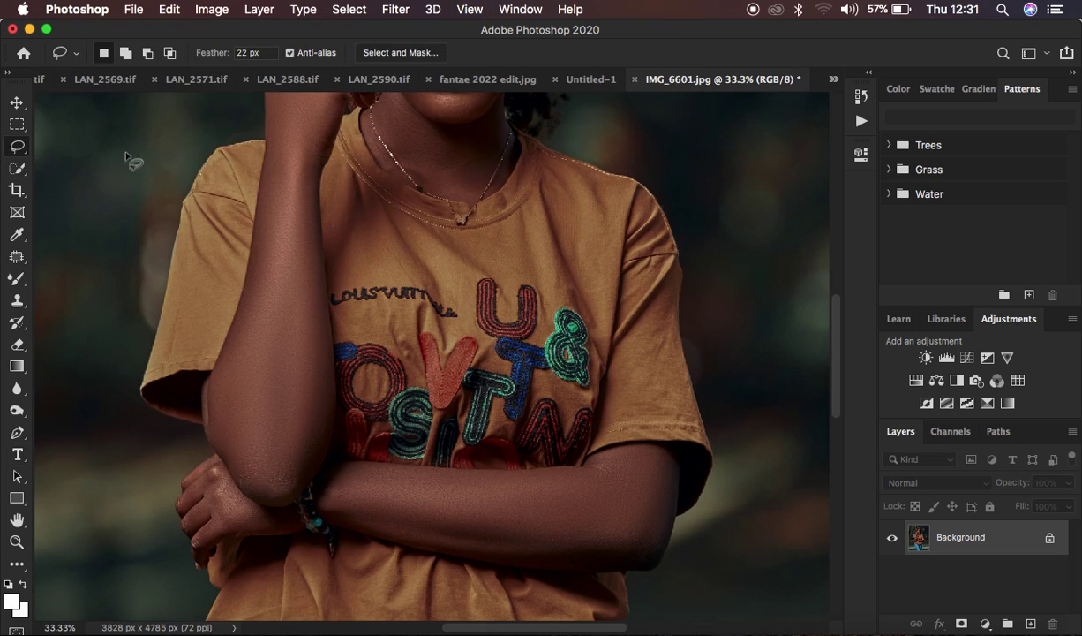
scroll(542, 244, up, 5)
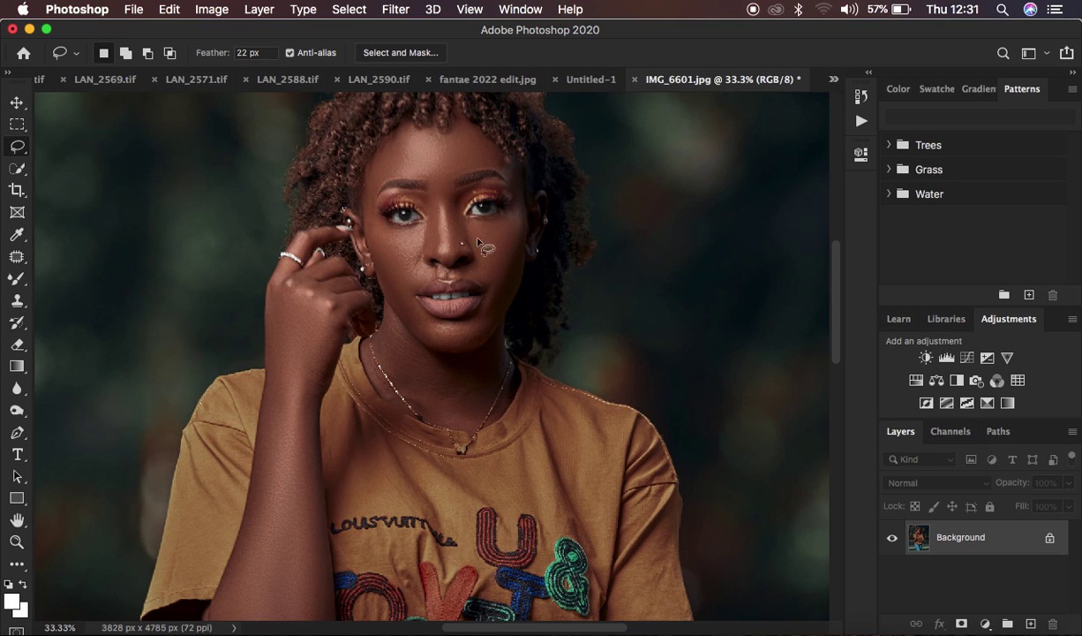
key(super+plus)
key(super+plus)
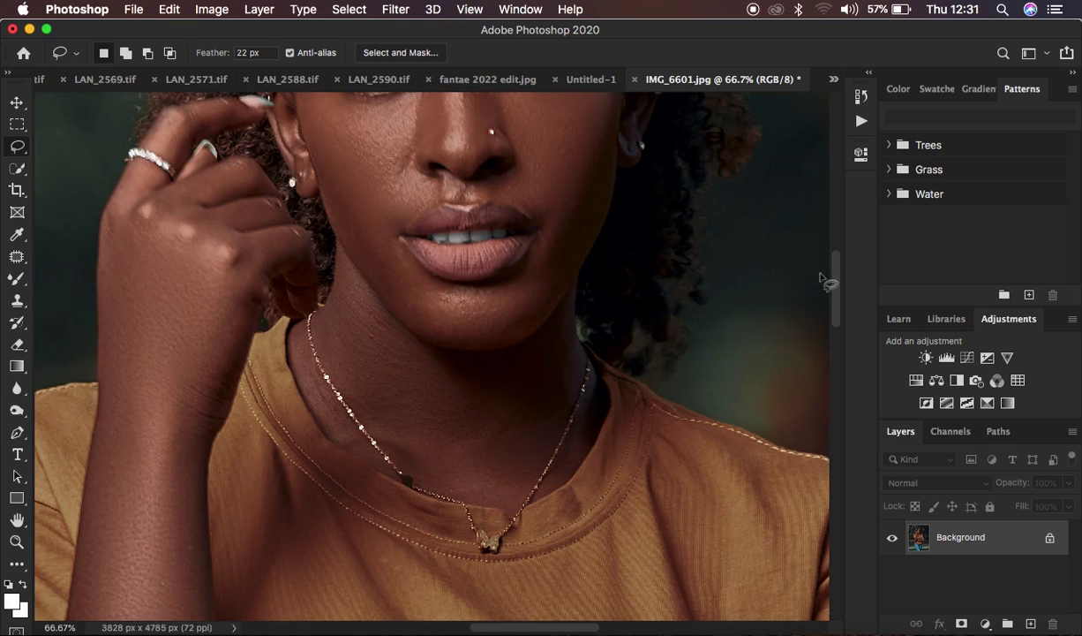
drag(836, 299, 834, 252)
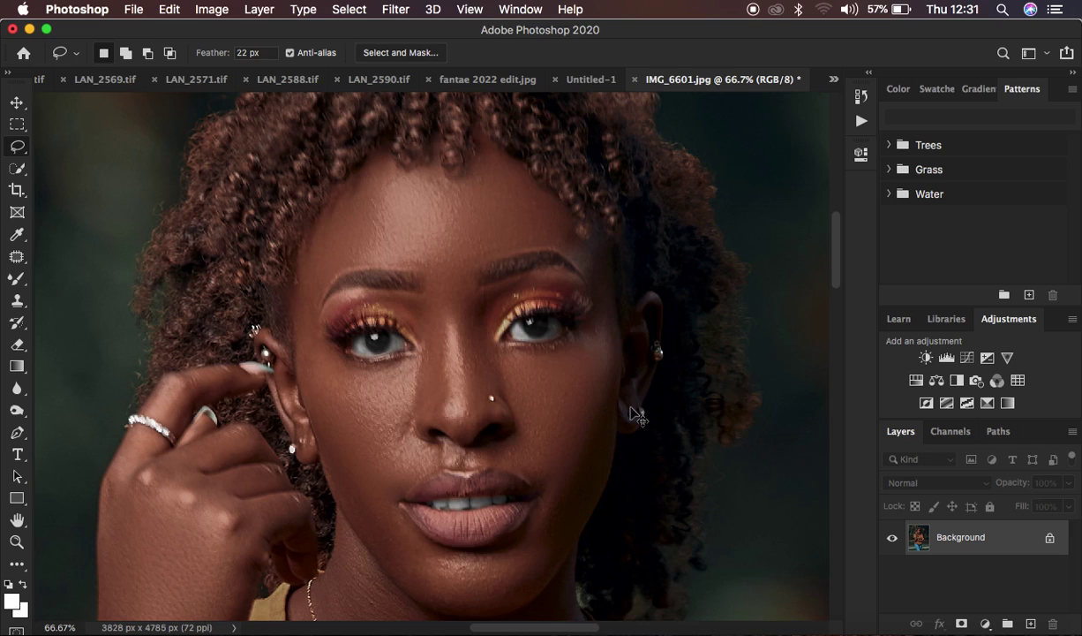
key(super+minus)
key(super+minus)
key(super+minus)
key(super+minus)
key(super+minus)
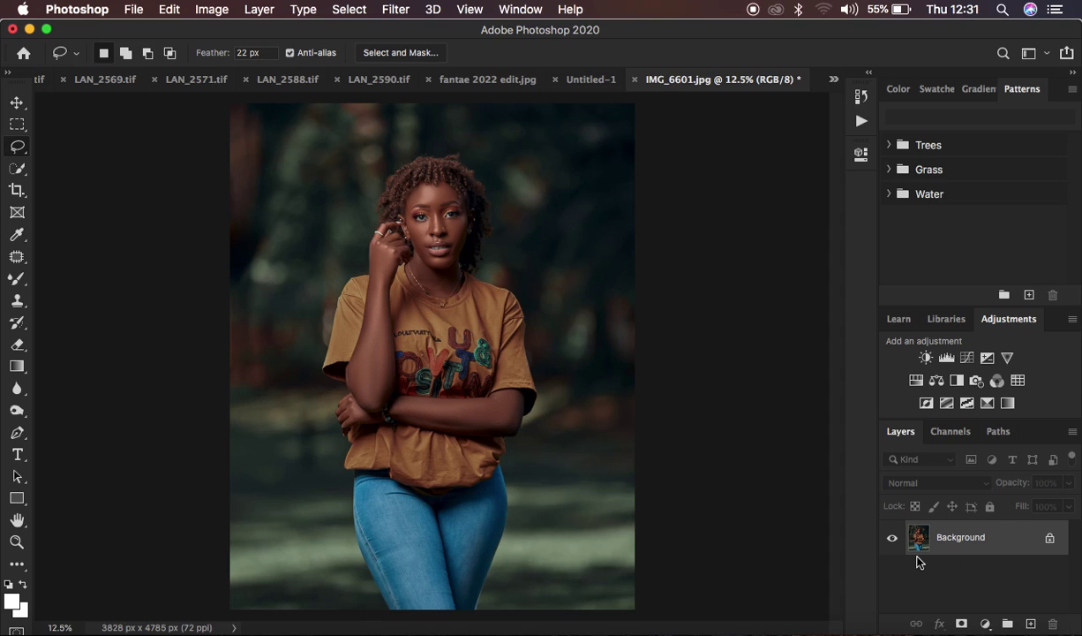
- Duplicate the Background photo as Layer 1 and convert Layer 1 to a smart object
key(super+j)
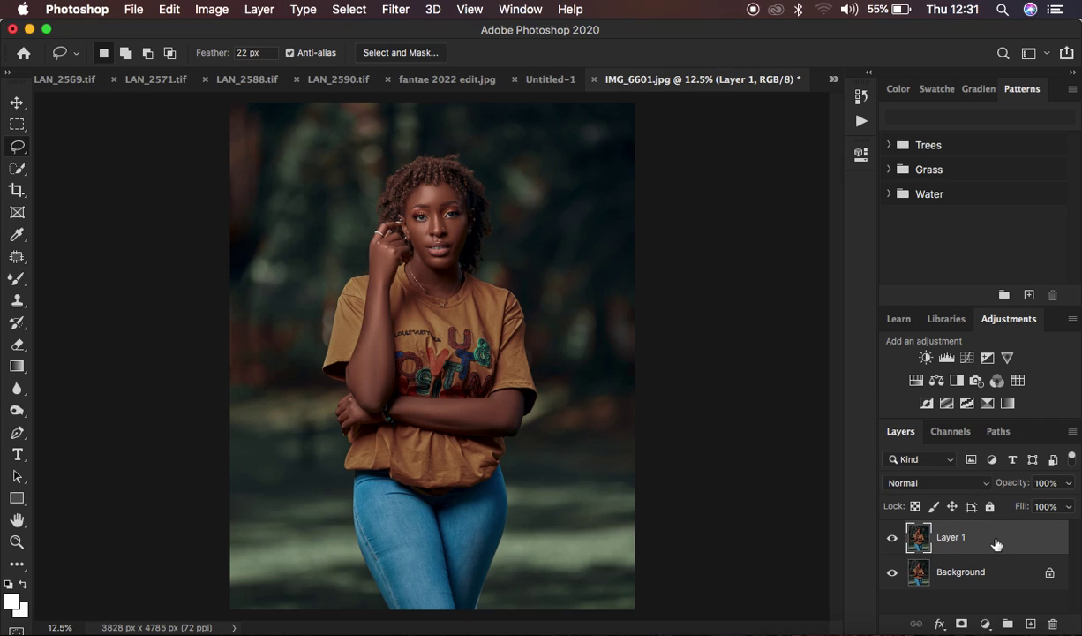
right_click(996, 542)
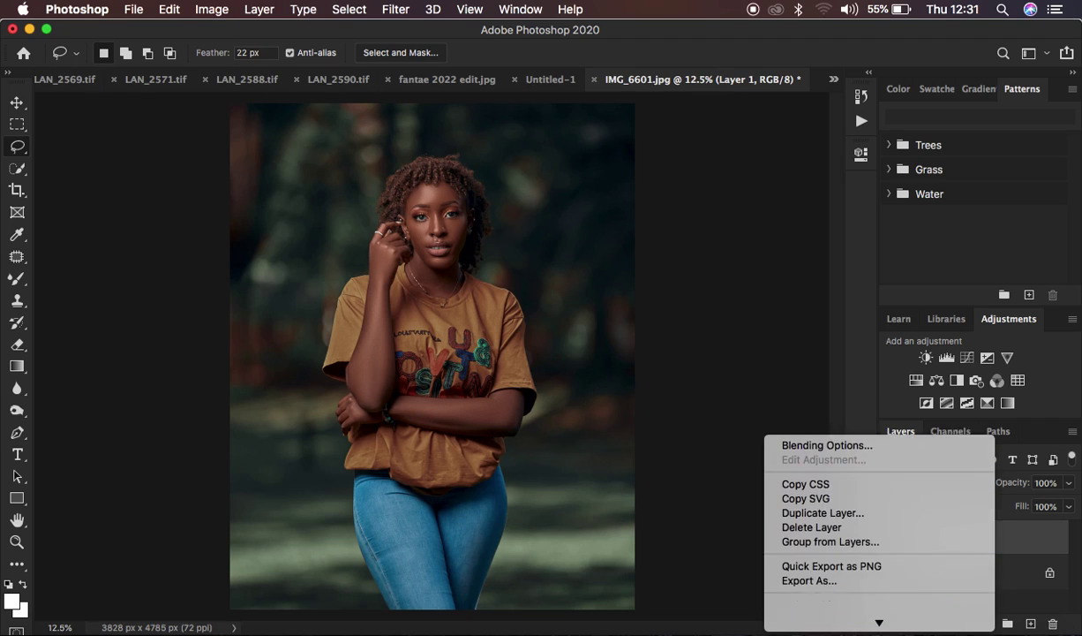
mouse_move(882, 618)
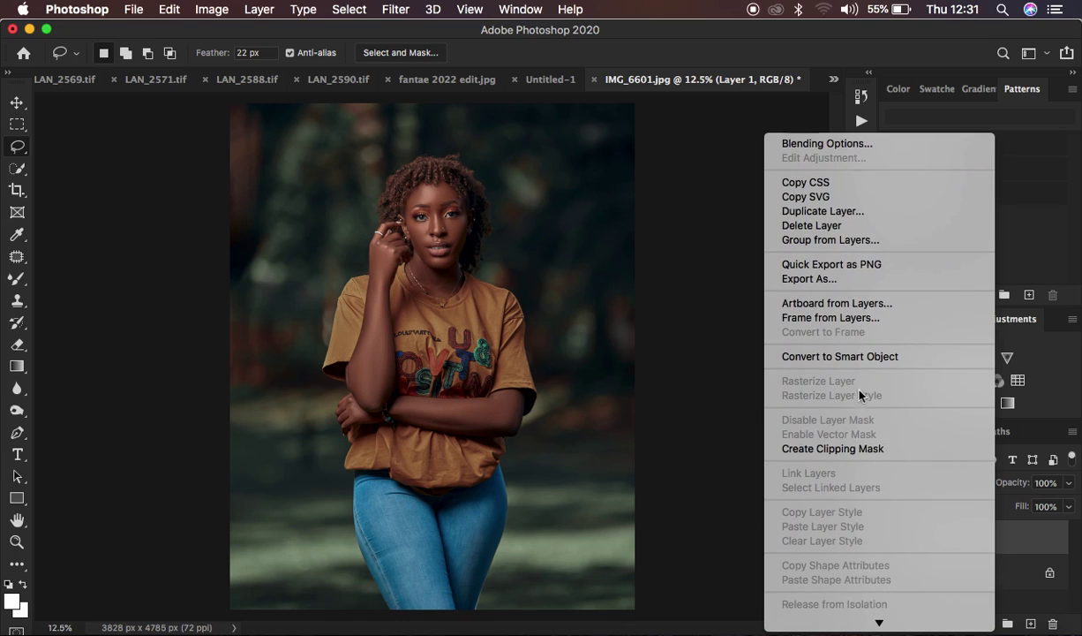
click(821, 355)
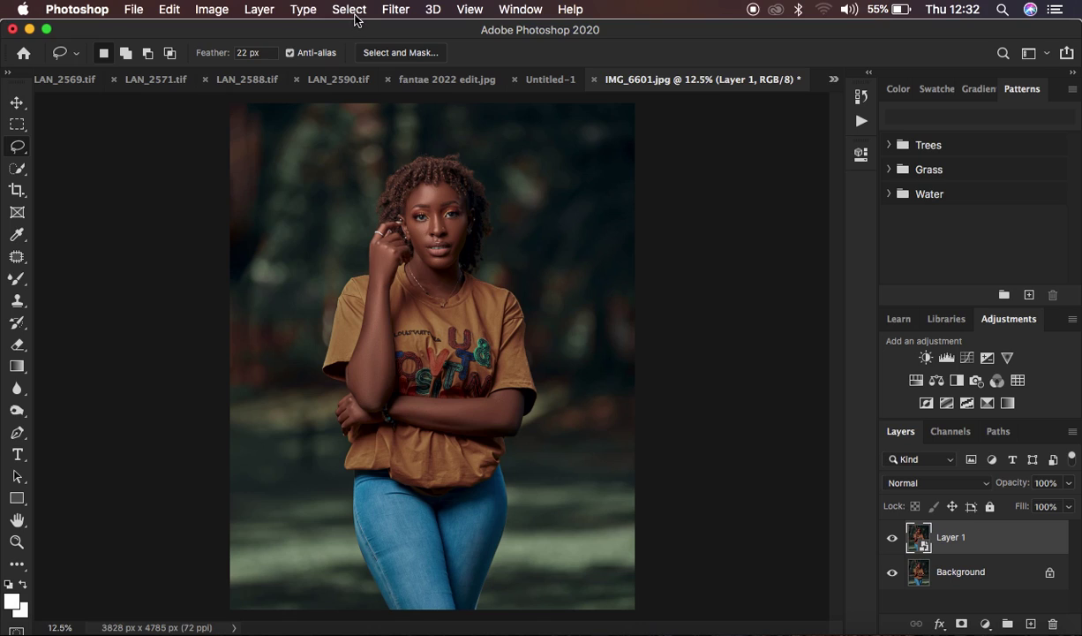
- Open Filter > Sharpen > Smart Sharpen for the Layer 1 smart object
click(394, 9)
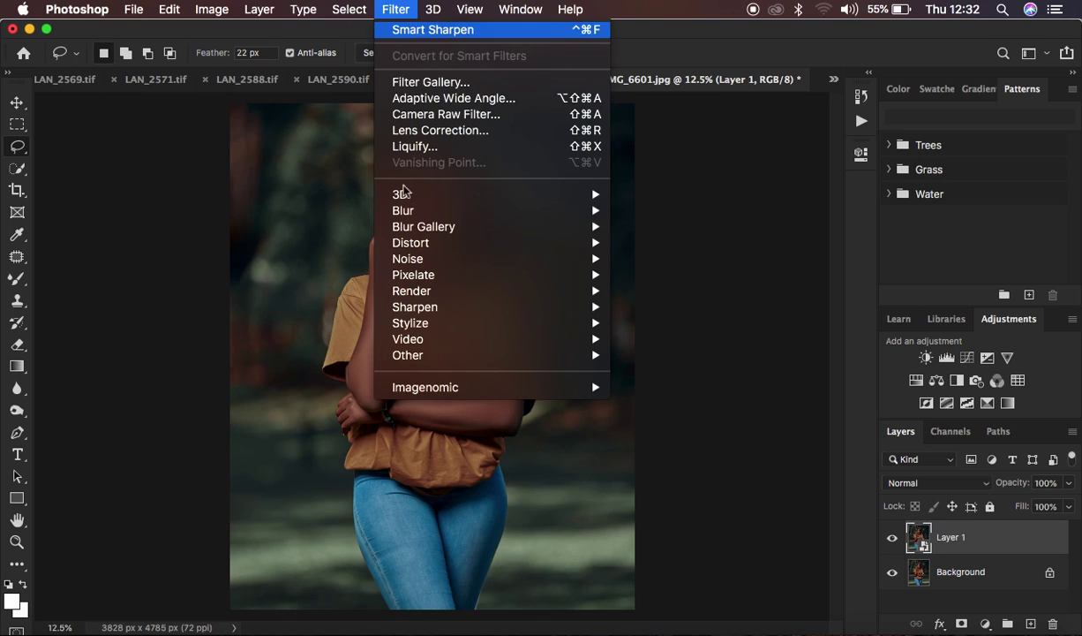
mouse_move(430, 311)
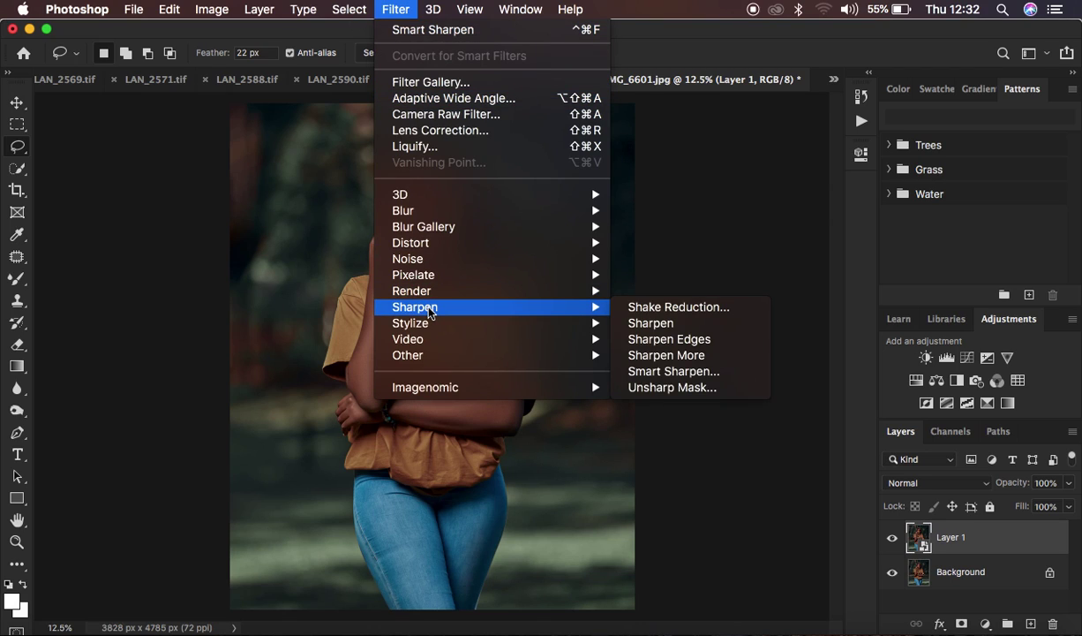
click(672, 372)
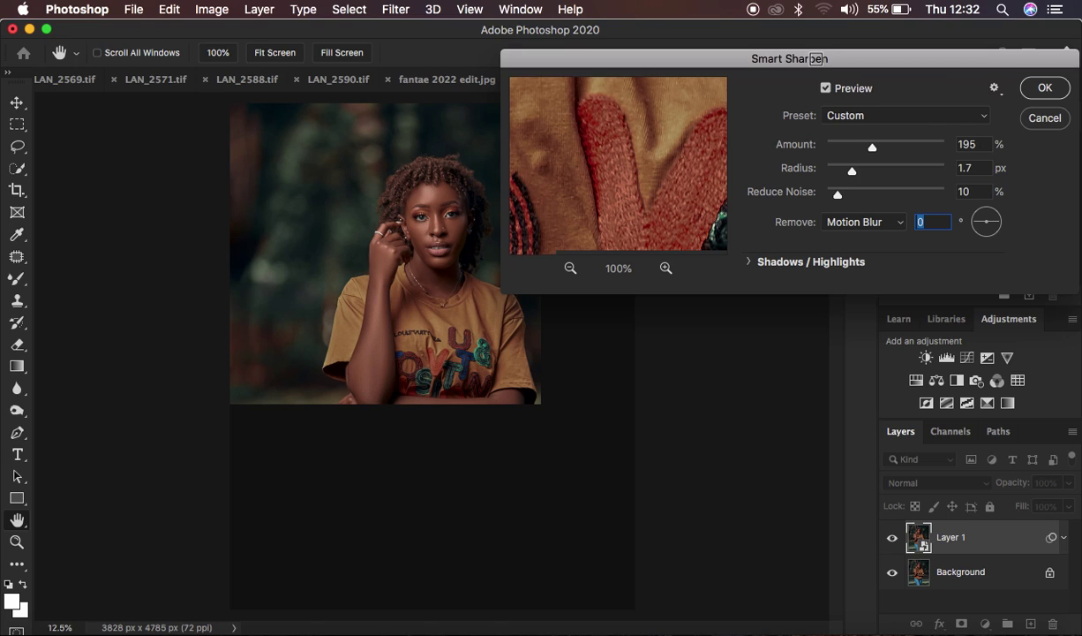
- Move the Smart Sharpen dialog aside and set its preview to 33%, panned to the eyes
key(alt)
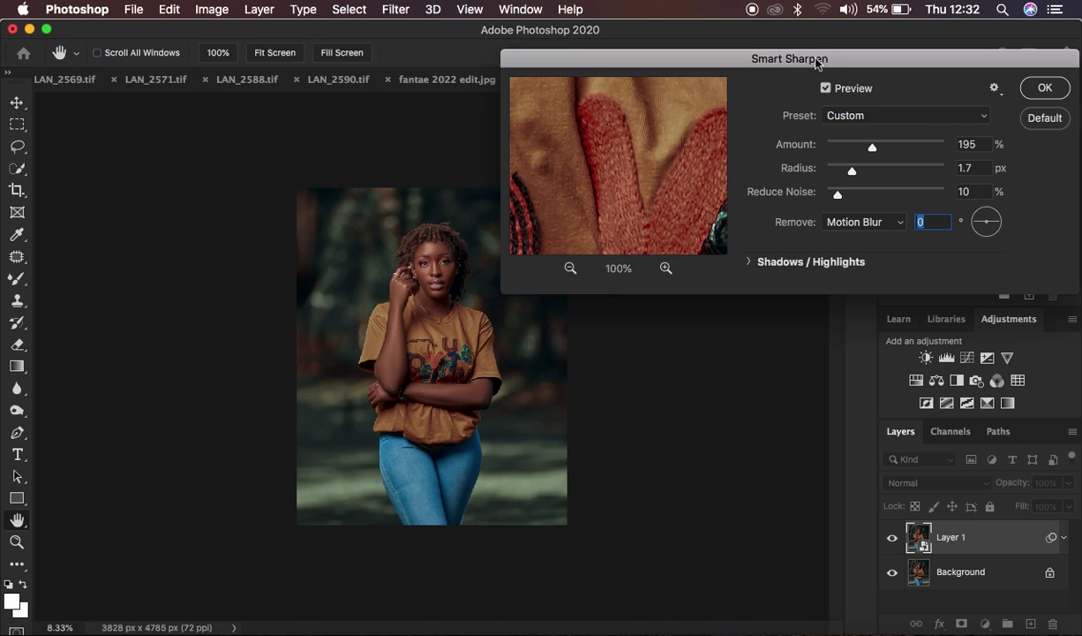
drag(816, 62, 806, 82)
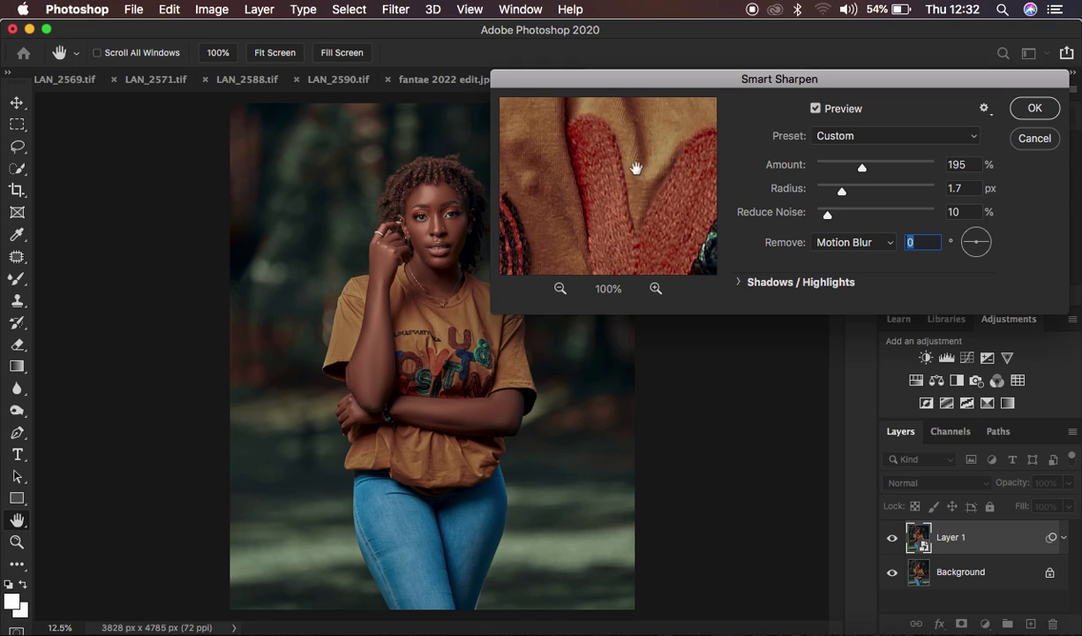
drag(638, 132, 643, 228)
drag(587, 137, 640, 256)
drag(648, 145, 584, 268)
click(559, 289)
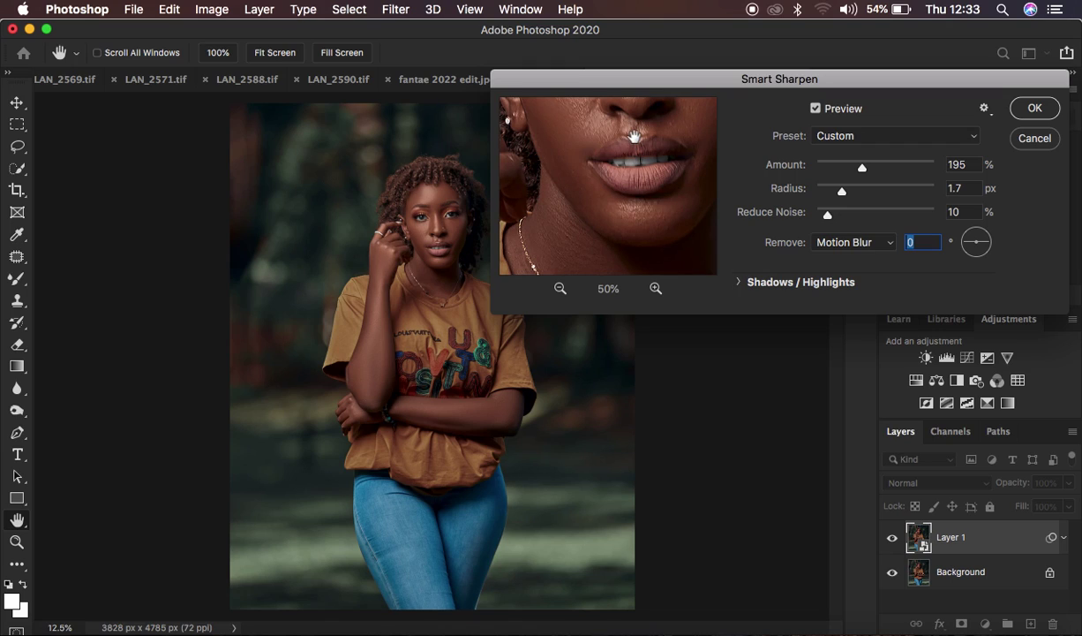
click(559, 288)
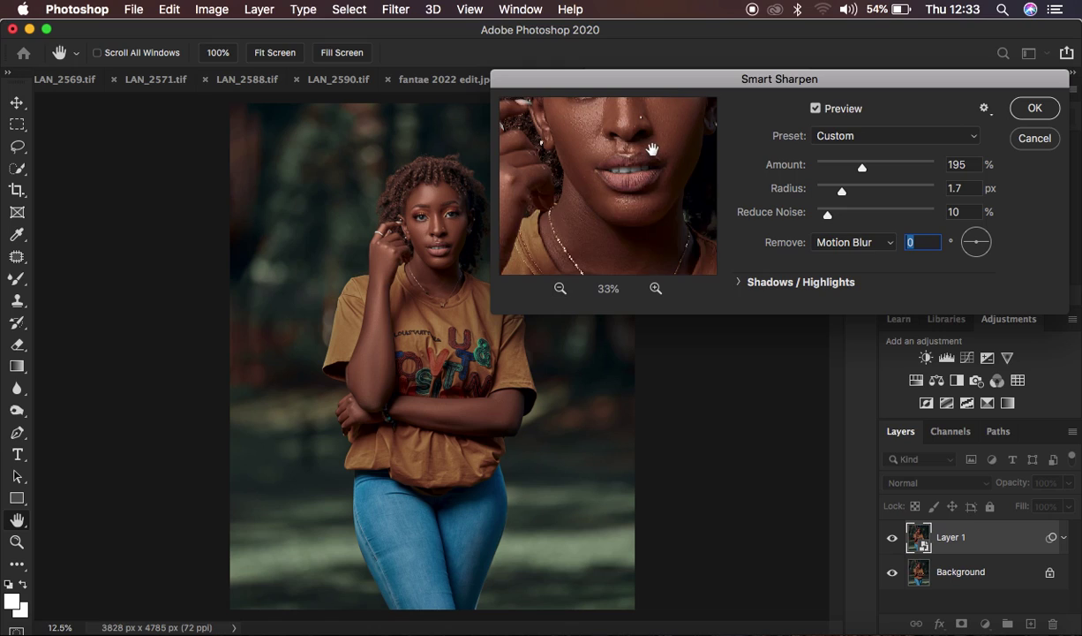
drag(651, 148, 647, 212)
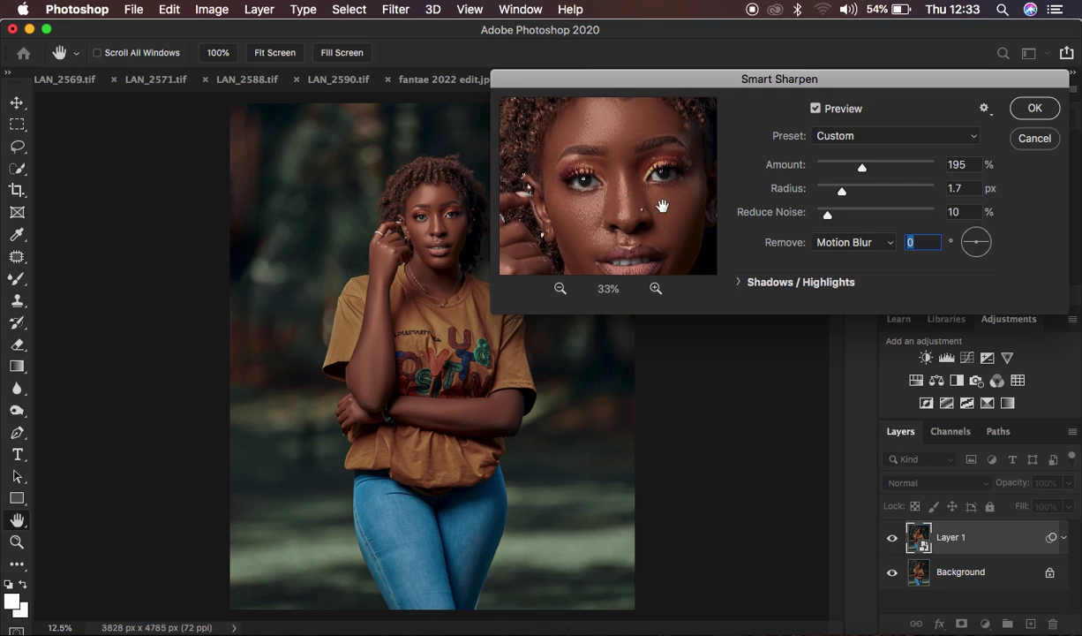
- Drag the Smart Sharpen Amount, Radius and Reduce Noise sliders all down to 0
drag(842, 192, 770, 203)
drag(863, 165, 795, 171)
drag(827, 215, 795, 218)
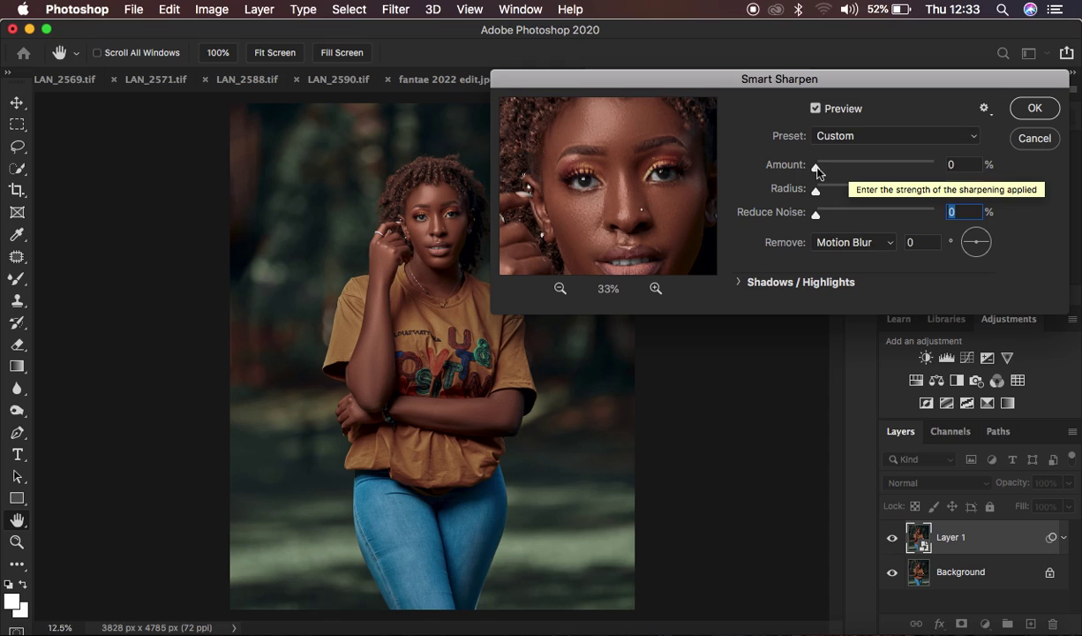
- Drag Smart Sharpen Amount up to 457%, and Radius through 0.7 px to 1.6 px
drag(815, 168, 925, 169)
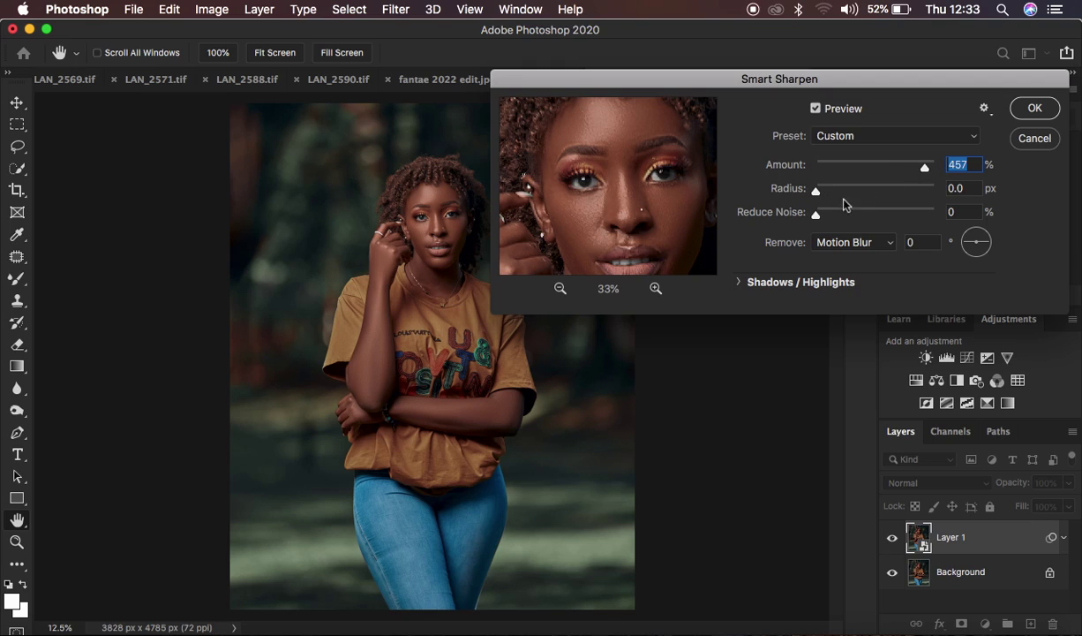
drag(816, 190, 830, 195)
drag(830, 195, 841, 192)
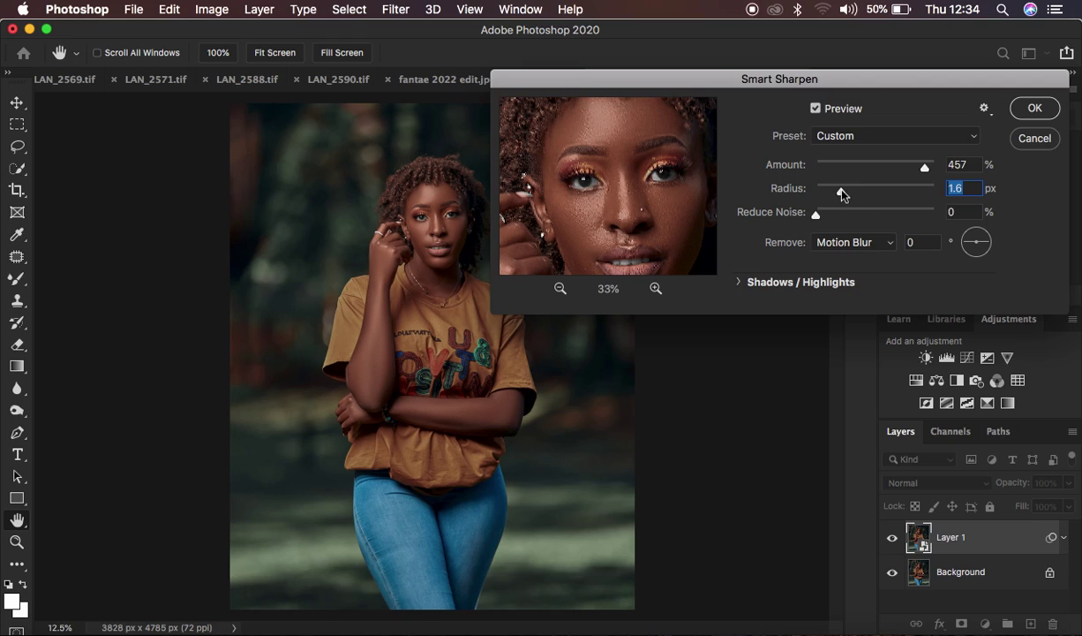
- Widen Radius to 3.3 px and bring Amount down, then back up to about 174%
drag(839, 193, 856, 192)
drag(923, 169, 815, 171)
key(shift+Tab)
drag(817, 167, 840, 173)
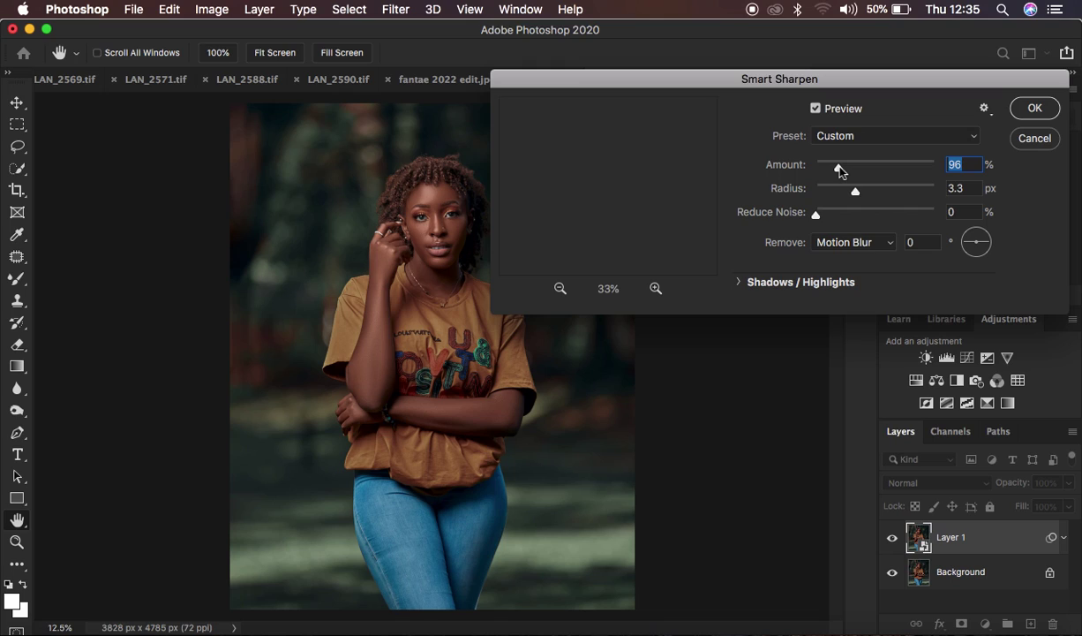
drag(840, 170, 841, 170)
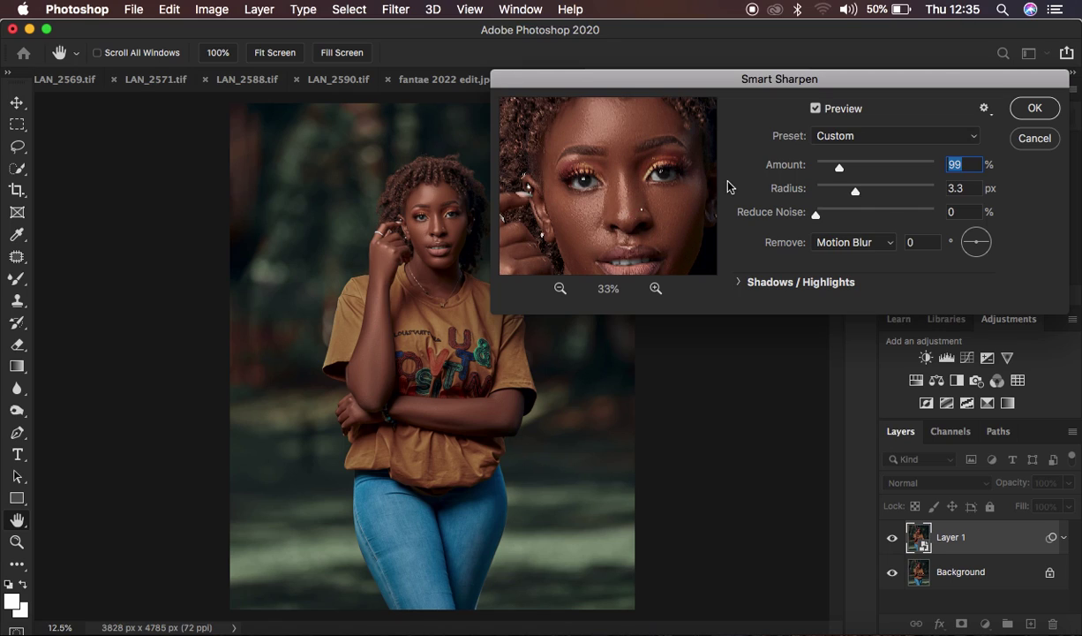
drag(842, 169, 846, 170)
drag(846, 170, 850, 169)
drag(852, 171, 858, 171)
- Raise Smart Sharpen Reduce Noise to 7%, keeping Amount 174% and Radius 3.3 px
drag(857, 169, 857, 171)
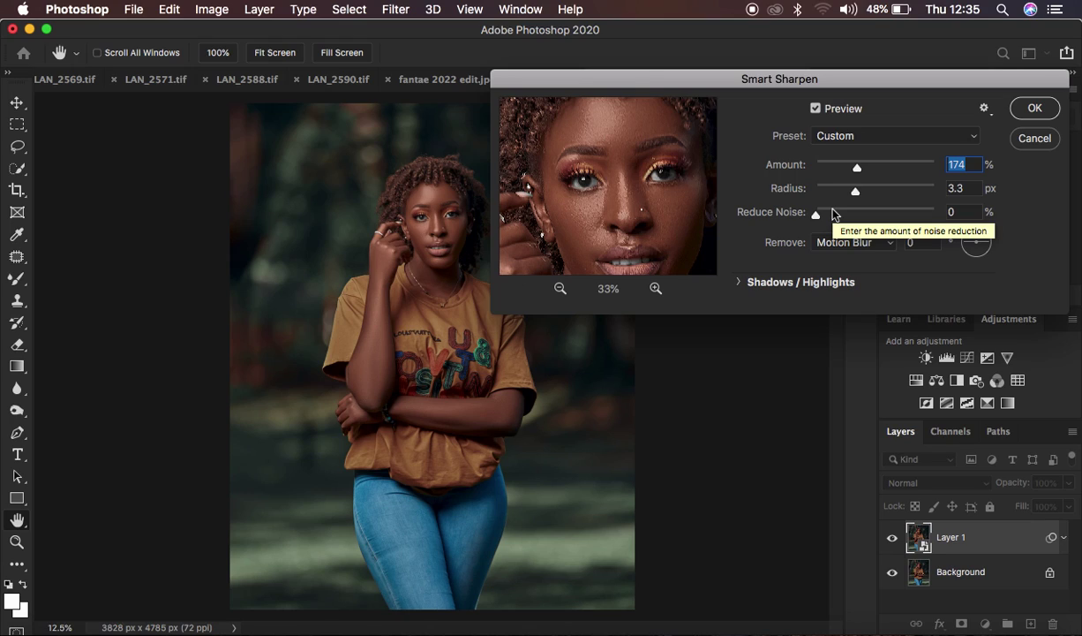
drag(816, 217, 819, 218)
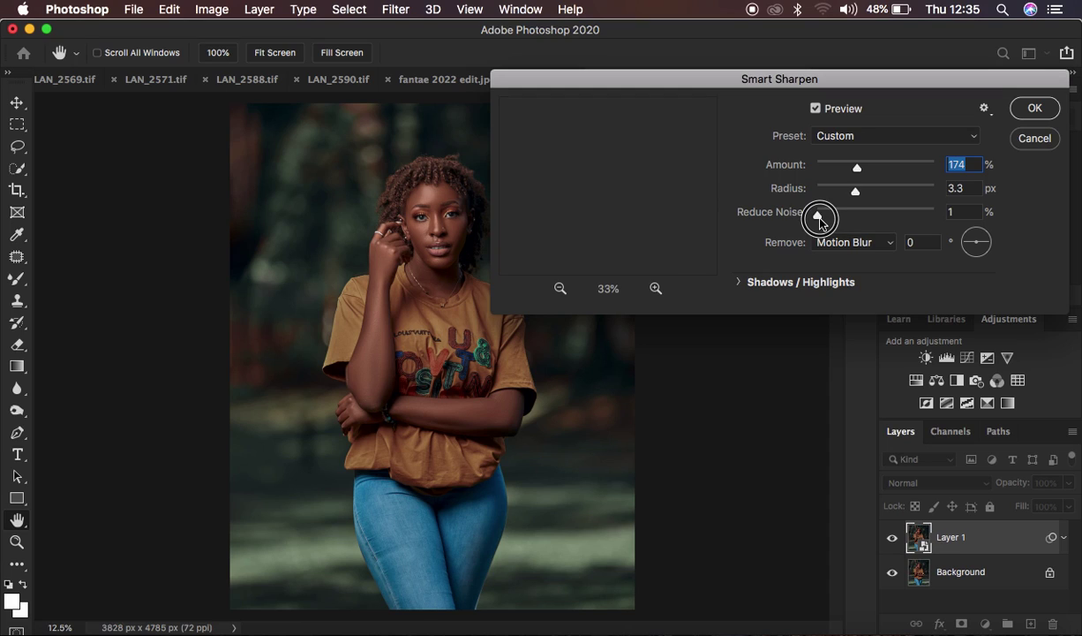
drag(820, 218, 822, 216)
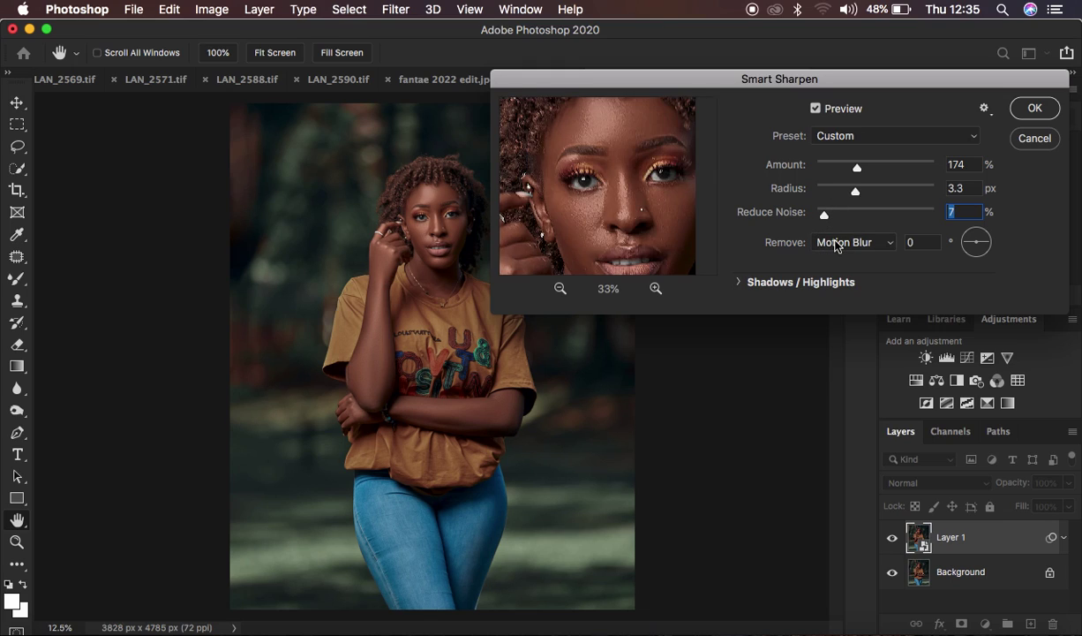
- Leave Remove set to Motion Blur and apply Smart Sharpen as a smart filter on Layer 1
click(837, 243)
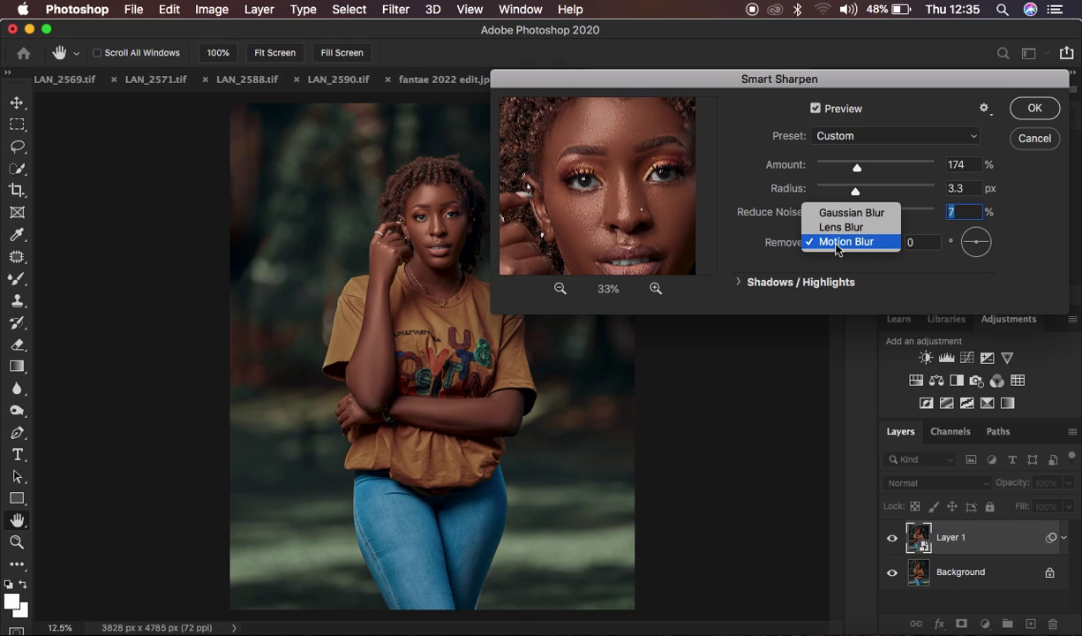
click(837, 243)
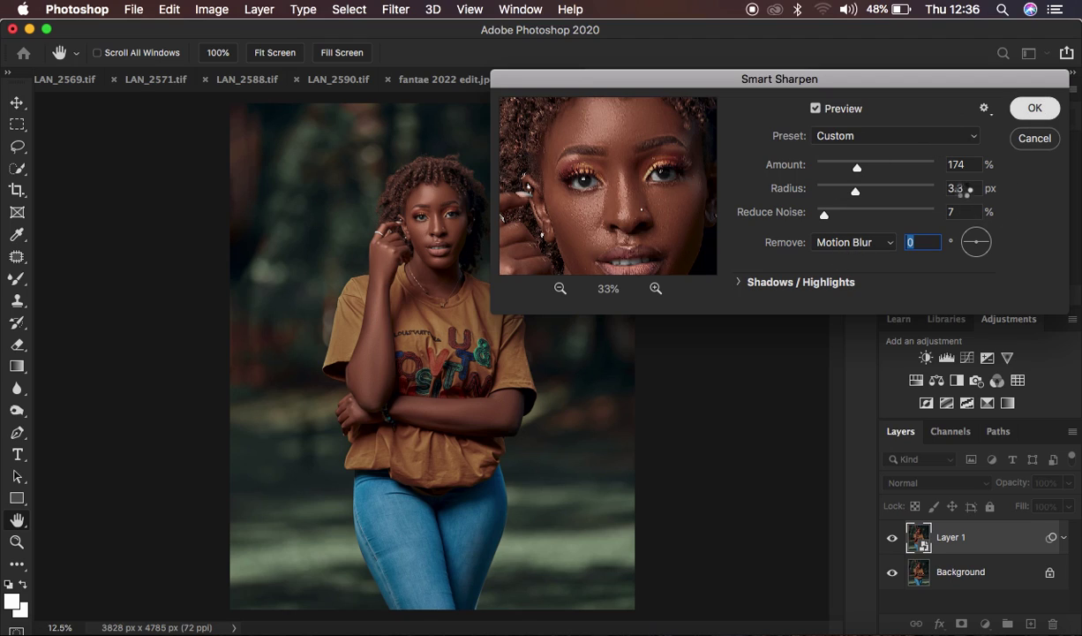
key(Return)
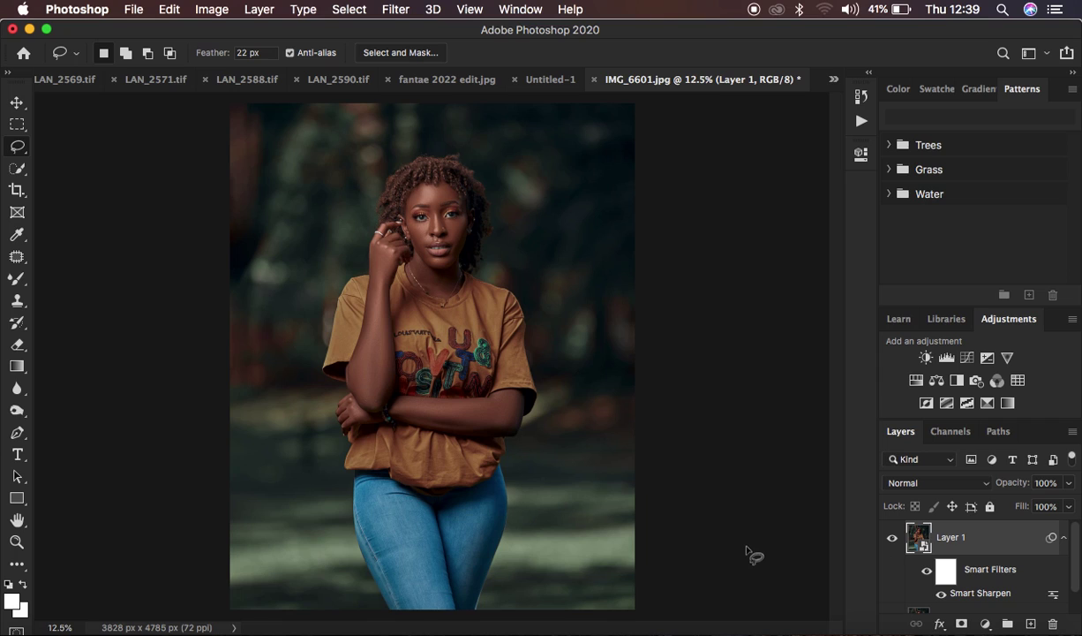
- Zoom in on the portrait's face to 66.7%
key(super+equal)
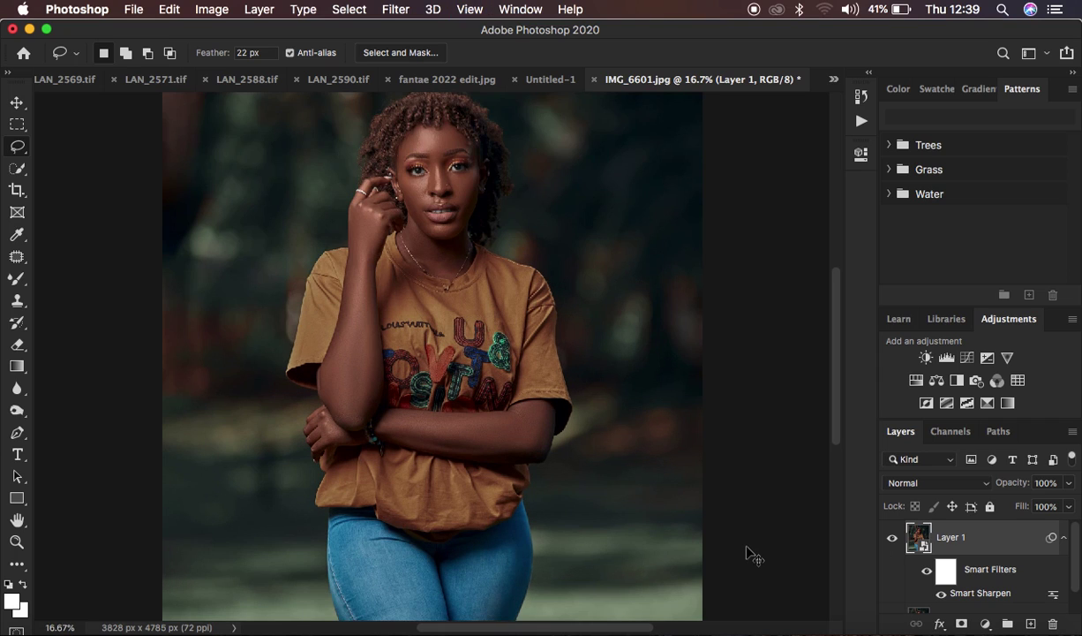
key(super+equal)
key(super+equal)
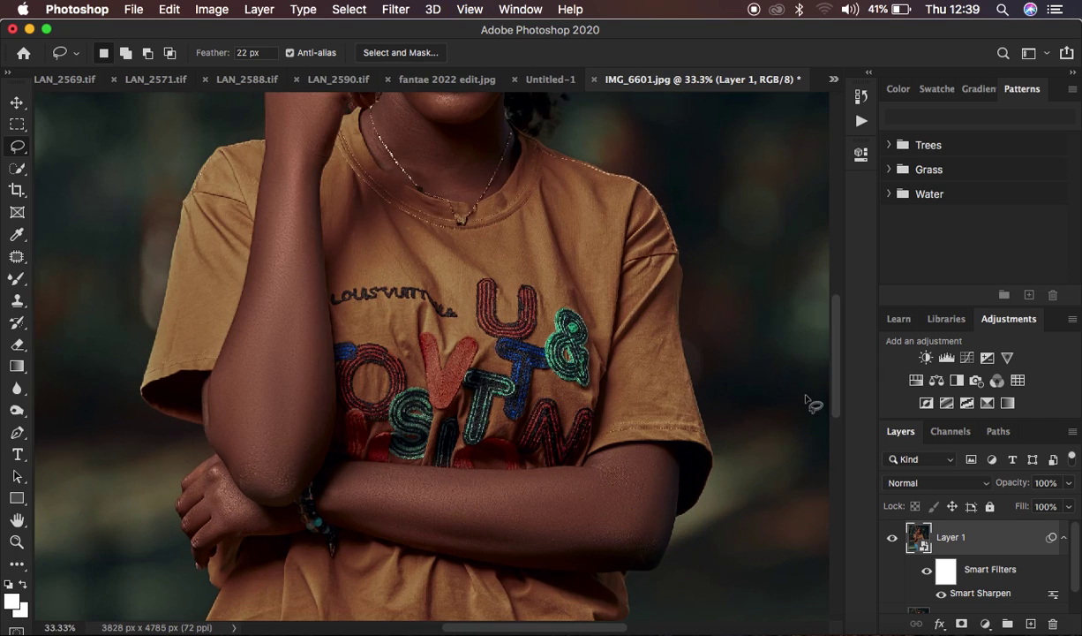
scroll(740, 335, up, 10)
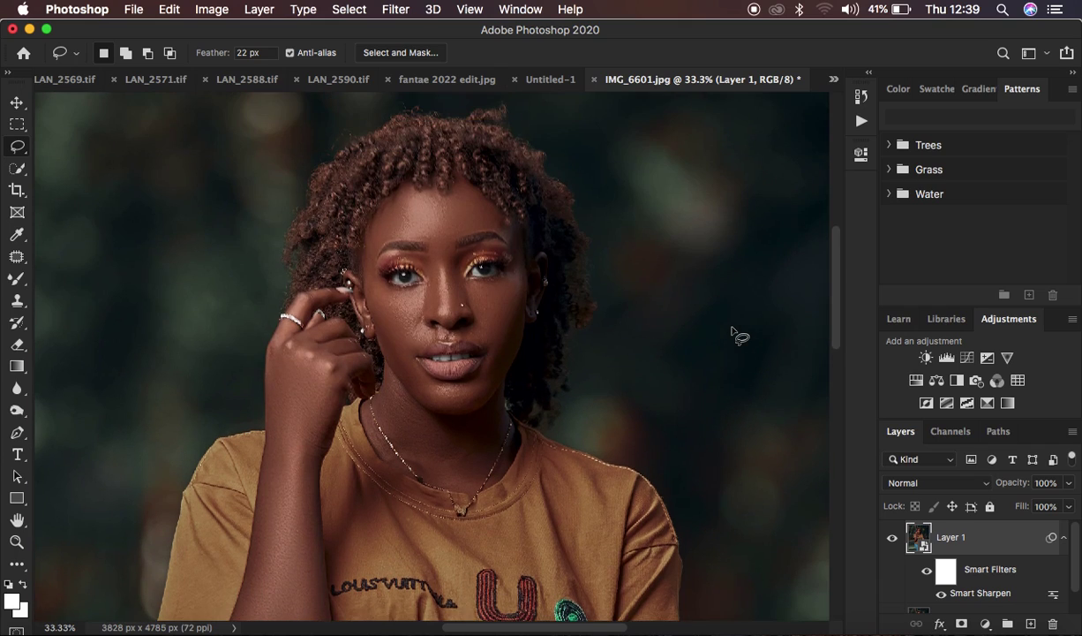
key(super+equal)
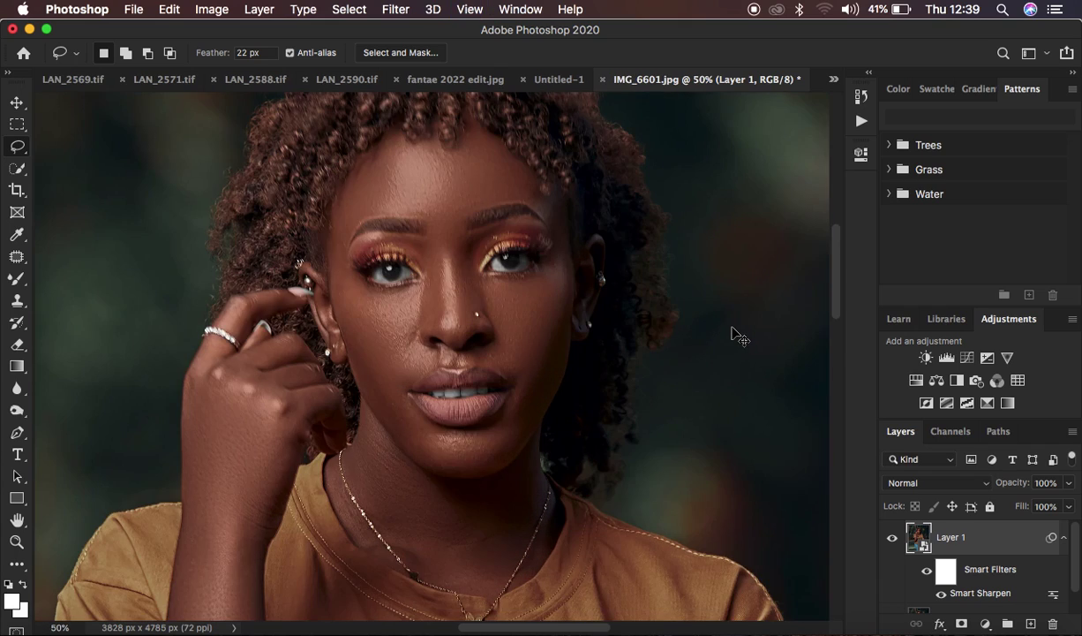
key(super+equal)
scroll(740, 336, up, 3)
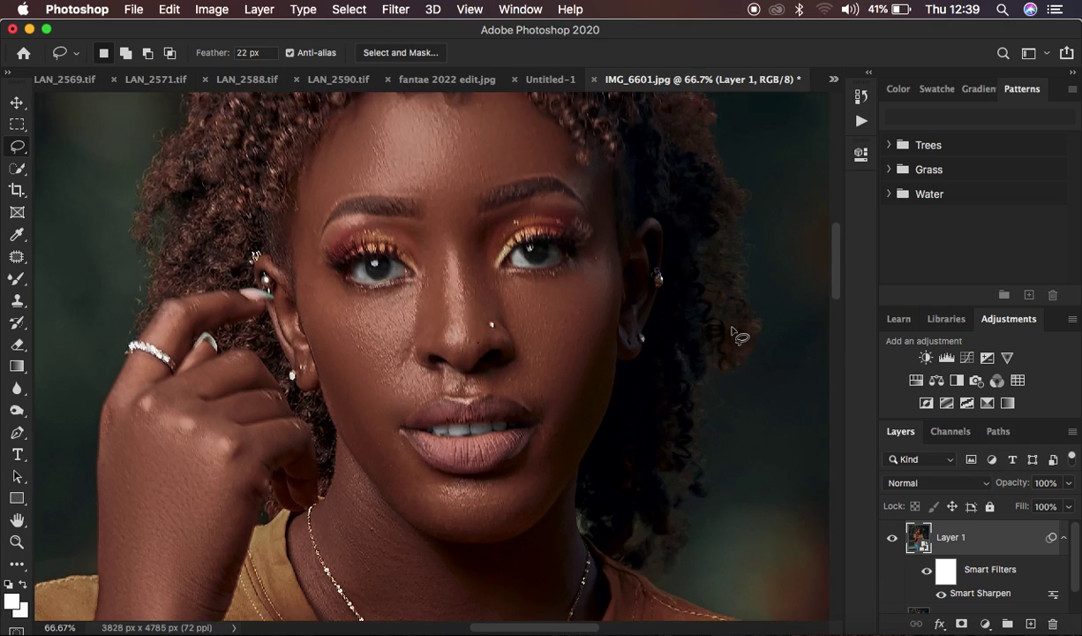
- Toggle Layer 1's visibility repeatedly to compare sharpening, ending with it visible
click(892, 538)
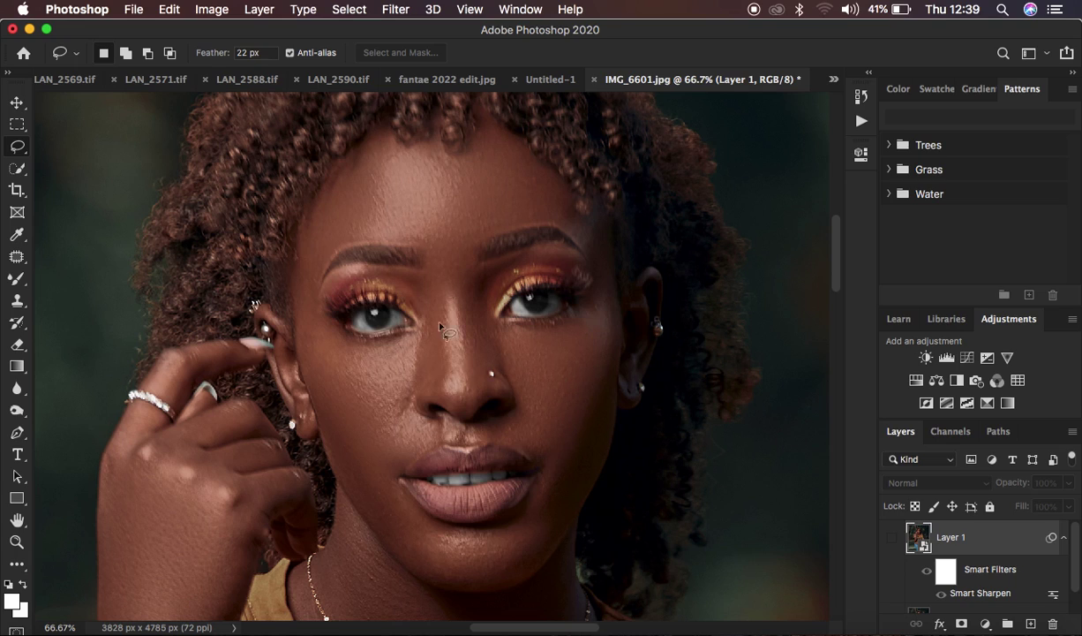
click(892, 537)
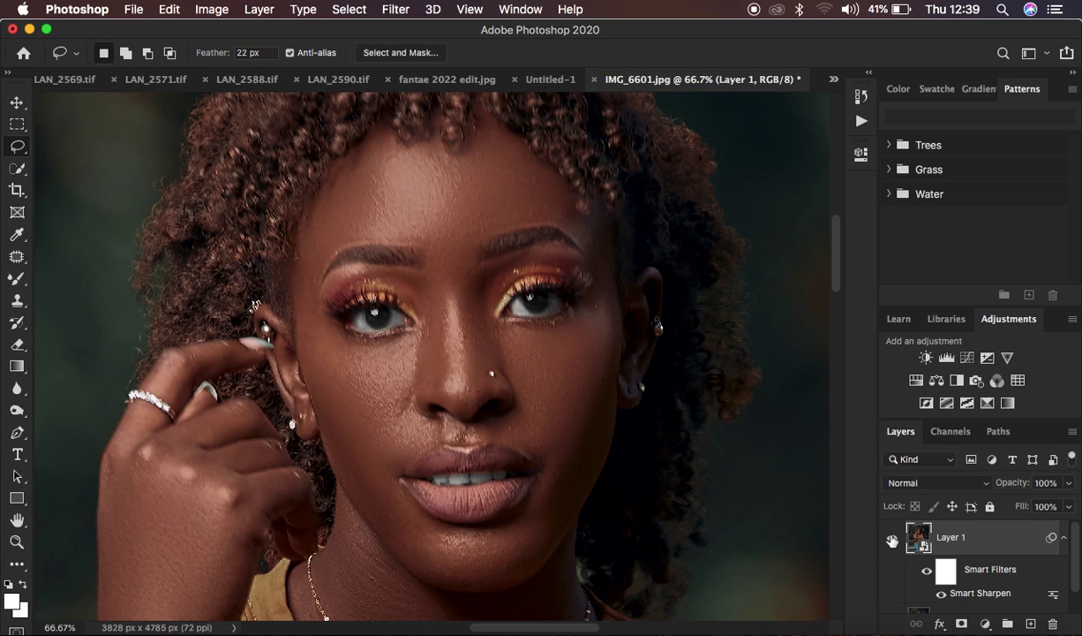
click(891, 538)
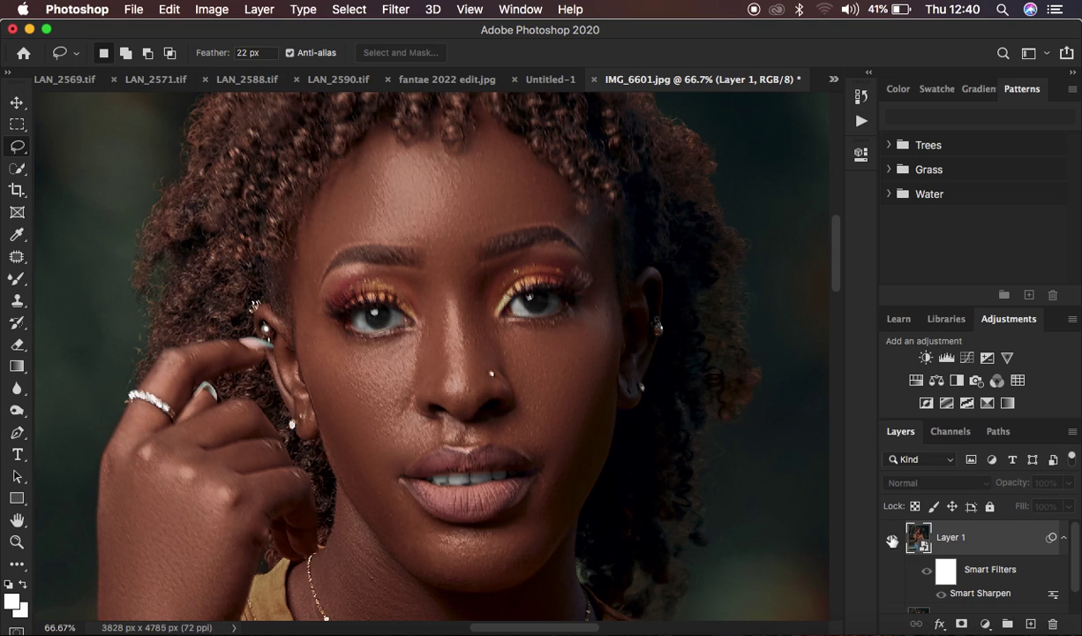
click(892, 538)
click(892, 539)
click(892, 539)
click(891, 539)
click(892, 538)
click(891, 538)
click(892, 538)
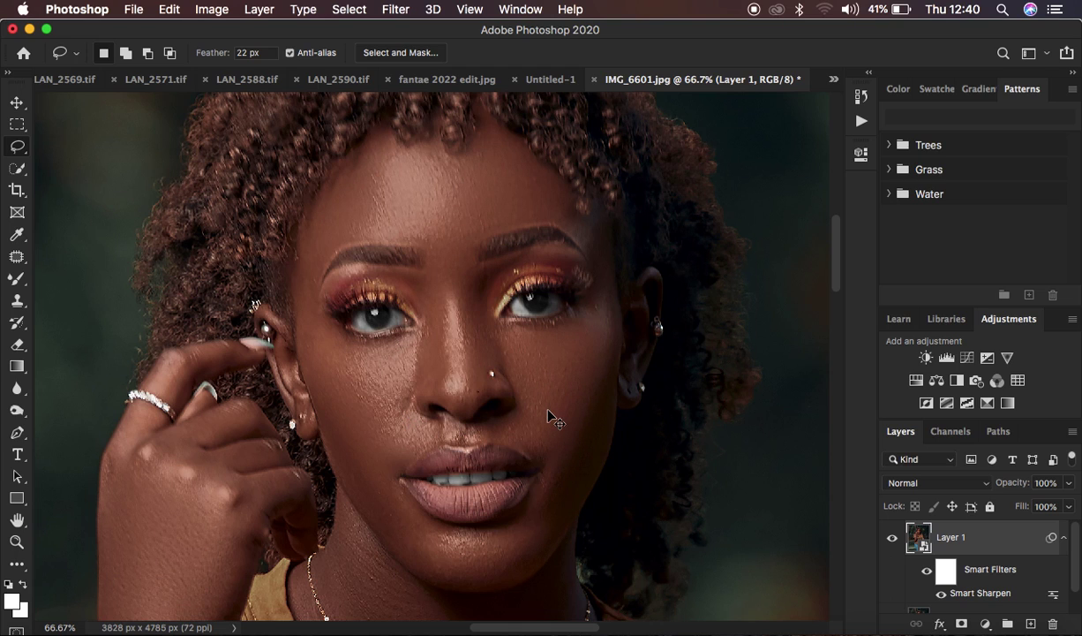
- Zoom out to the whole portrait and group Layer 1 into Group 1
key(super+minus)
key(super+minus)
key(super+minus)
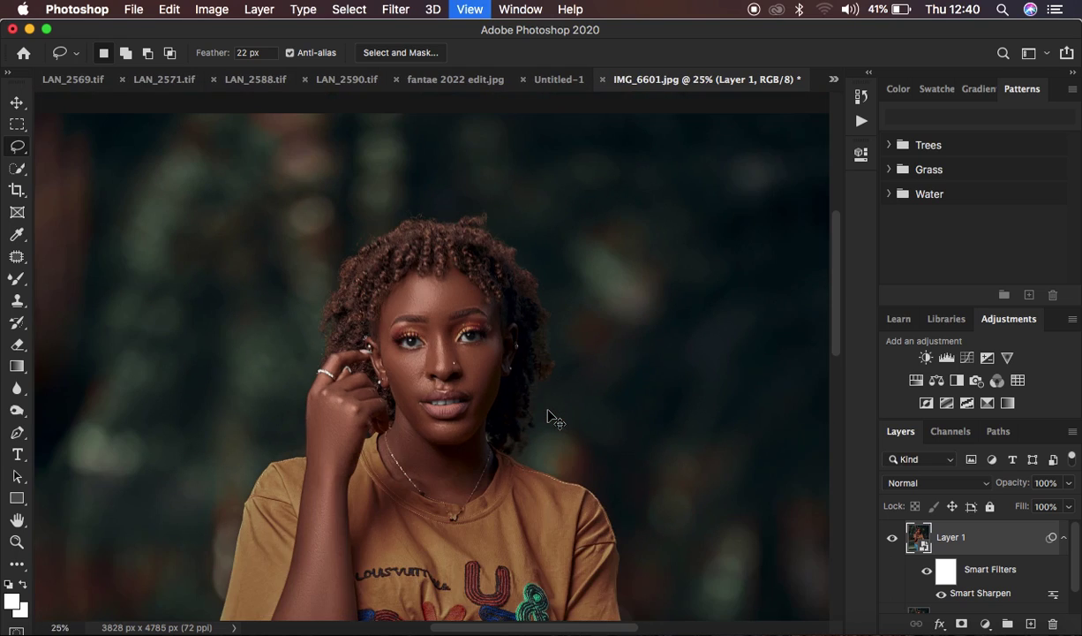
key(super+minus)
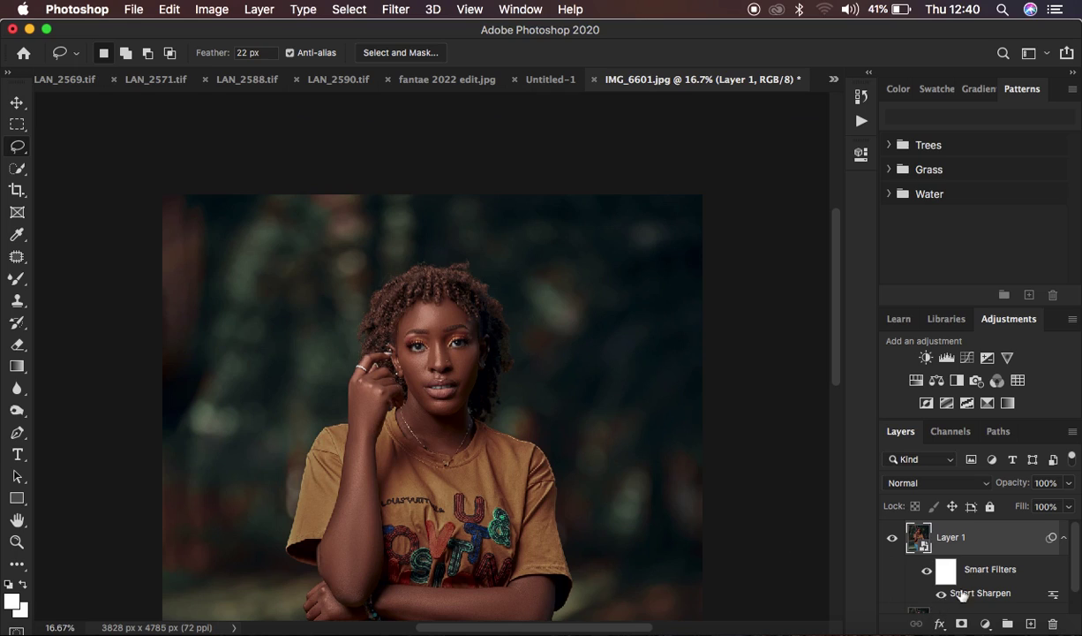
click(998, 540)
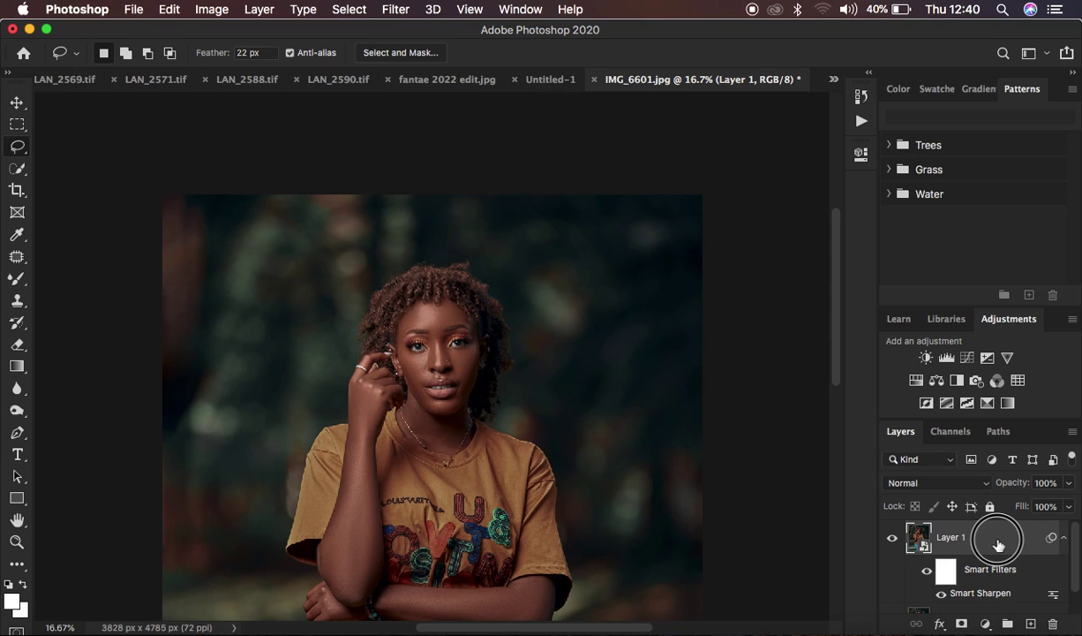
drag(997, 540, 1008, 625)
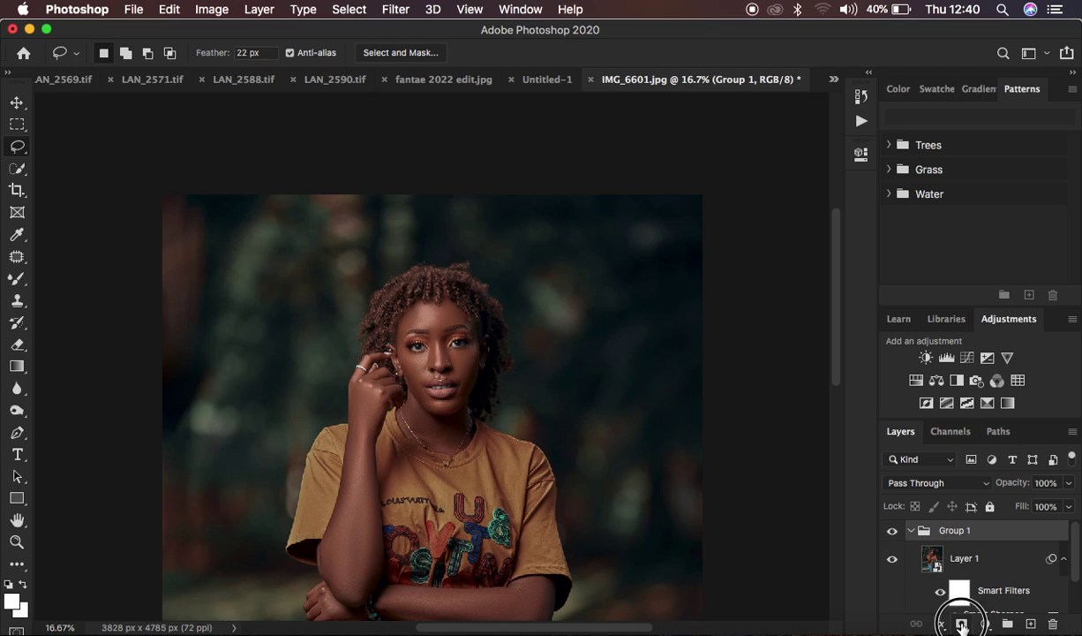
- Add a white layer mask to Group 1 and load a soft 20 px Brush painting black
click(962, 625)
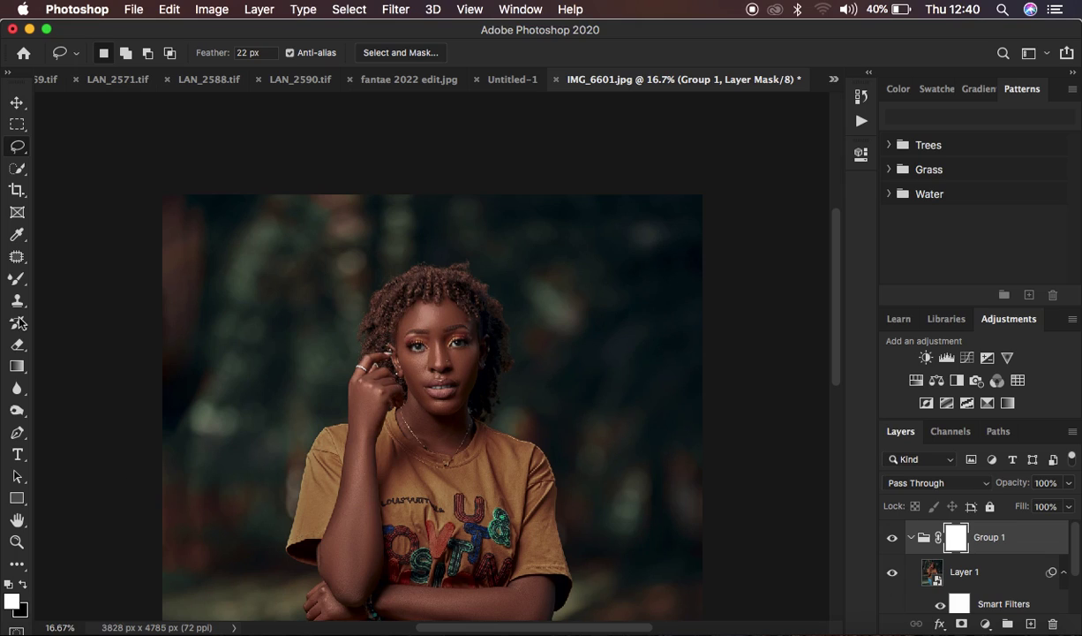
click(17, 278)
right_click(16, 276)
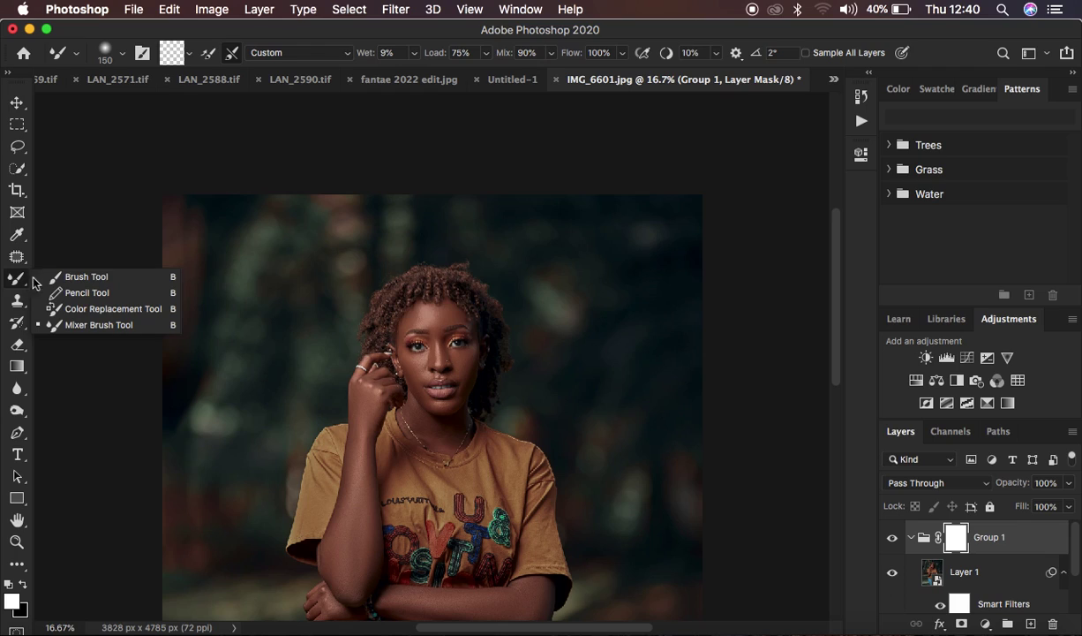
click(75, 276)
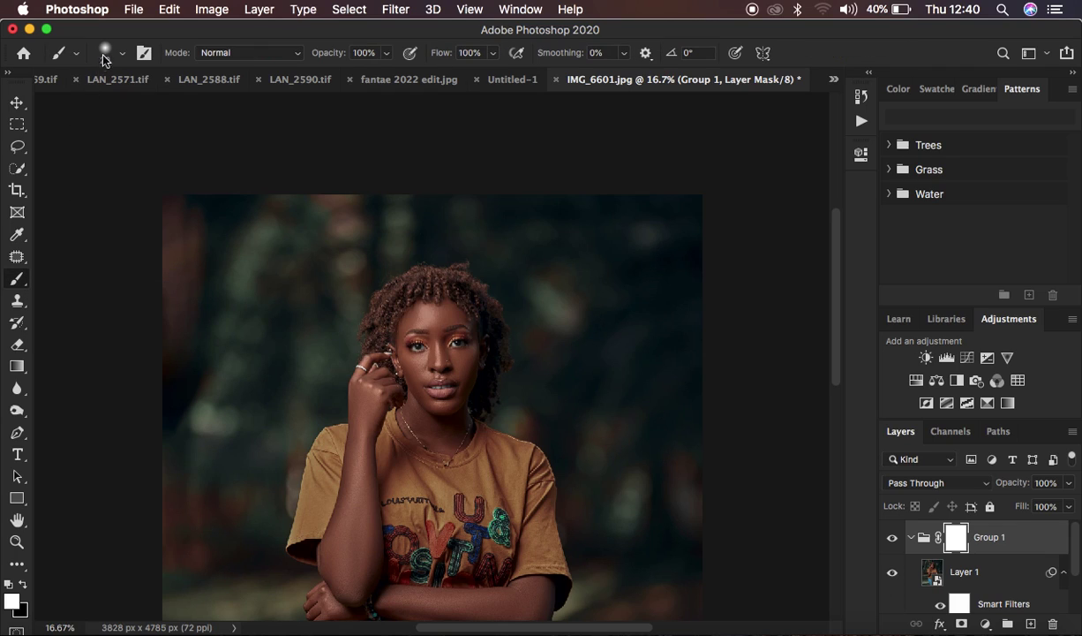
click(119, 57)
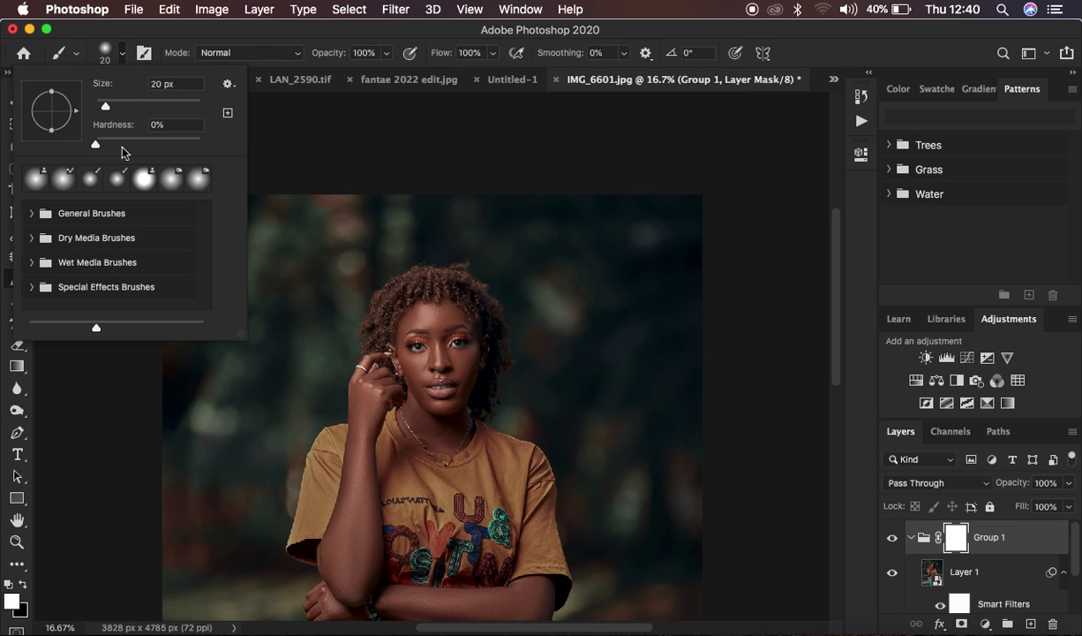
click(106, 53)
click(22, 585)
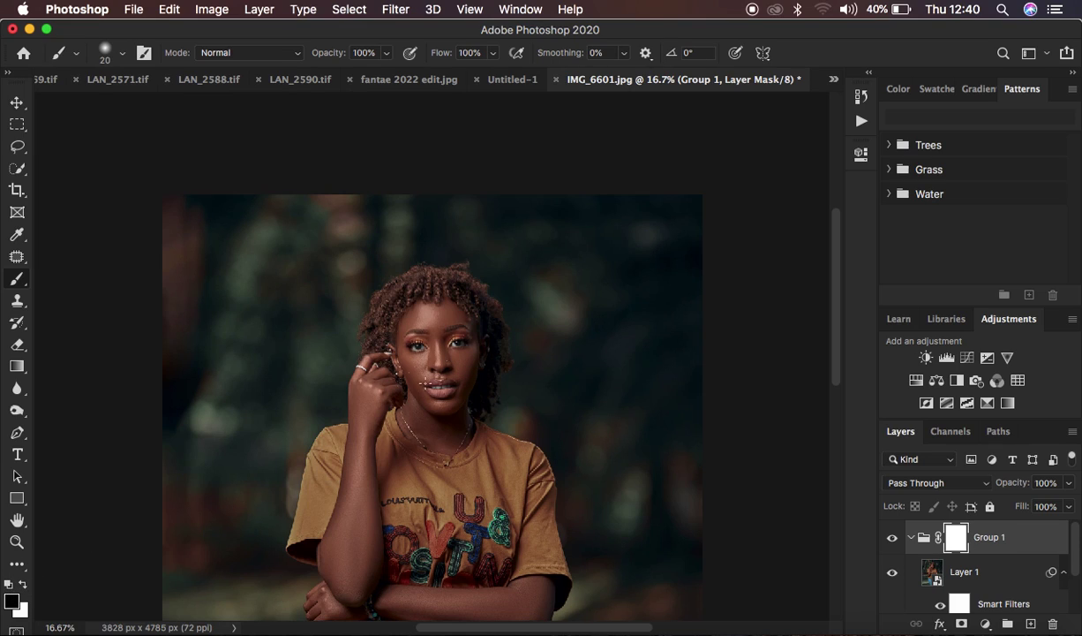